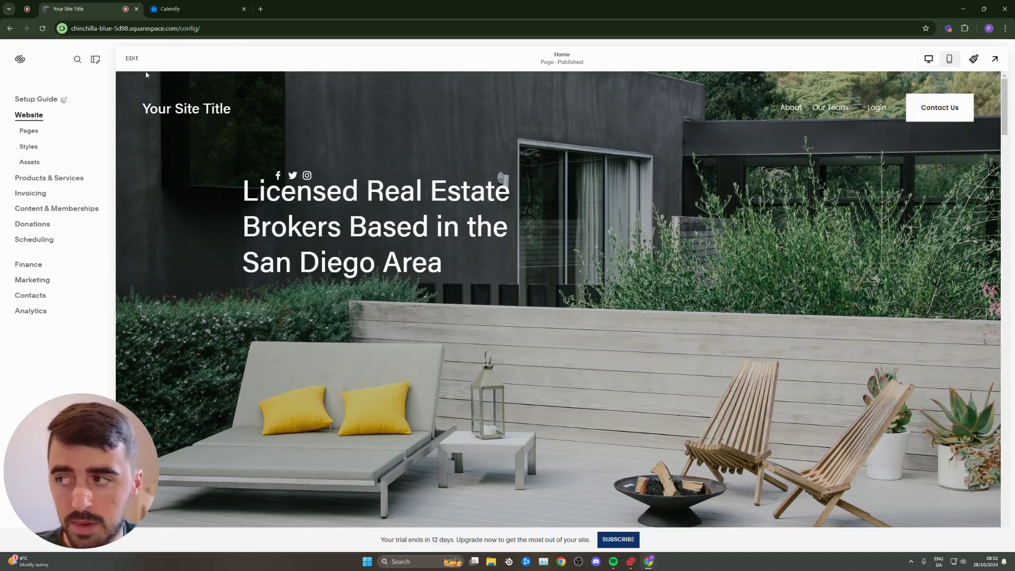
# Put the Squarespace home page into edit mode to add a section below the hero.
pyautogui.click(132, 59)
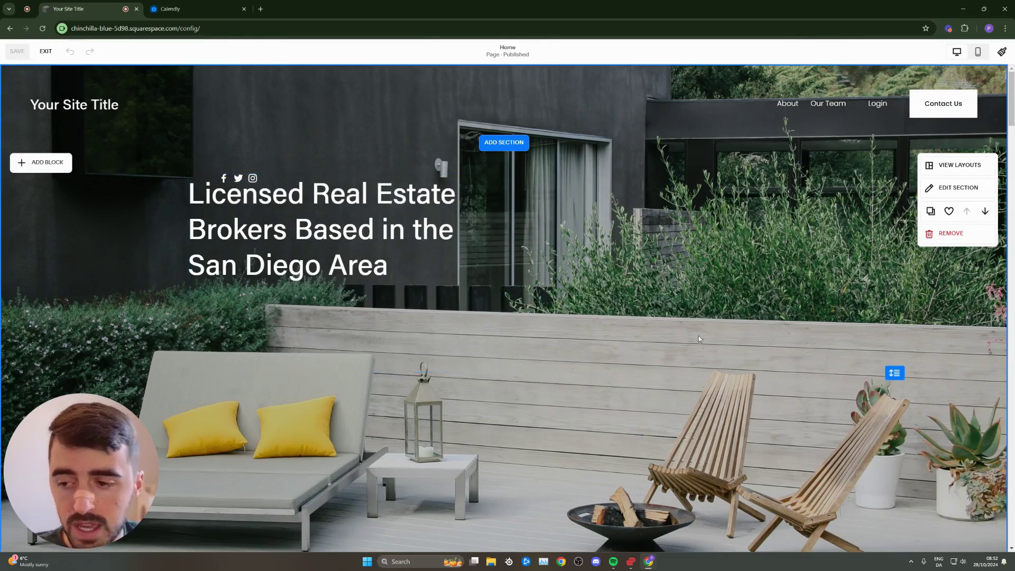
pyautogui.scroll(-5, 479, 367)
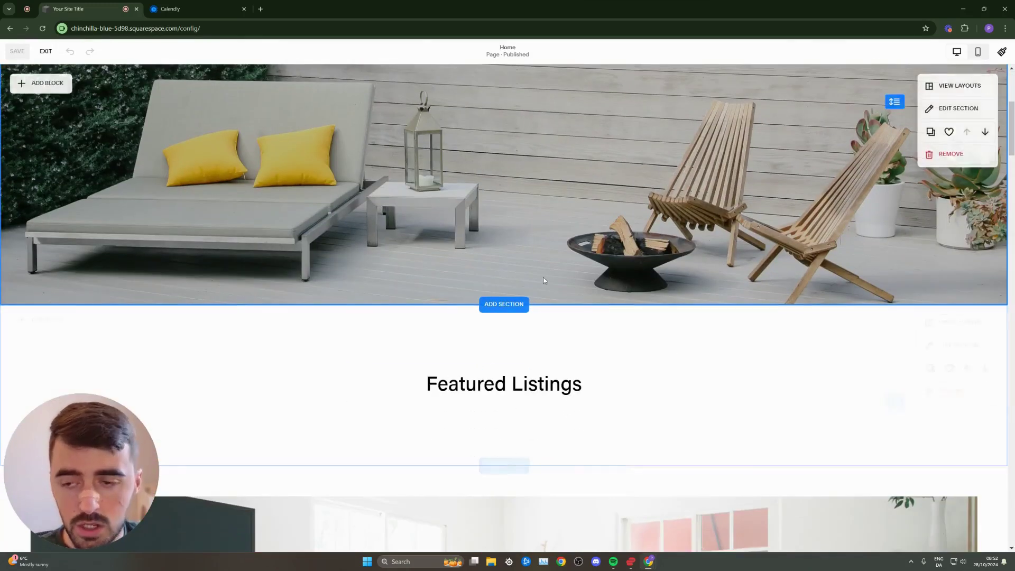
# Insert a blank section below the hero image and drag its bottom edge down to enlarge it.
pyautogui.click(515, 308)
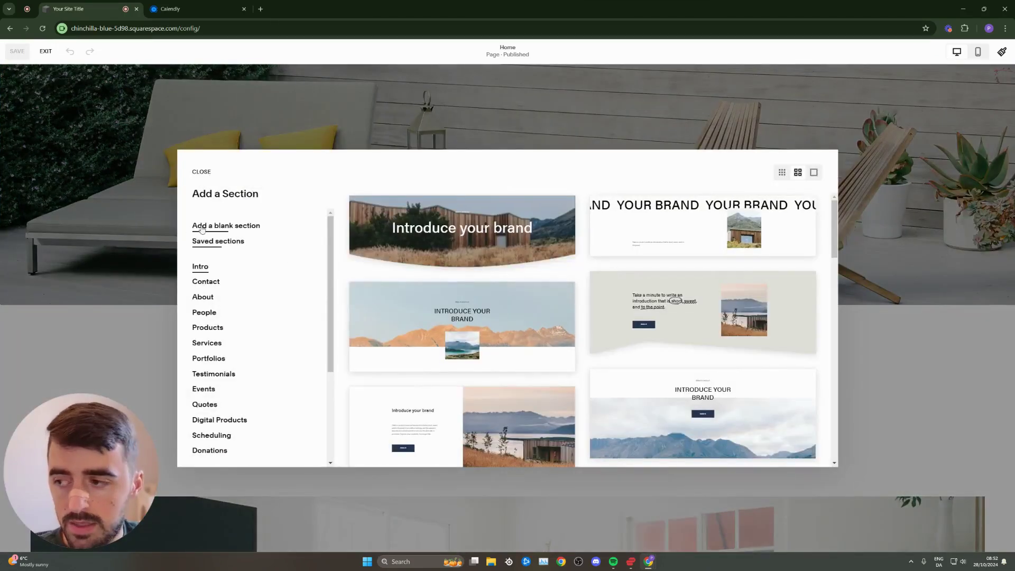
pyautogui.click(227, 228)
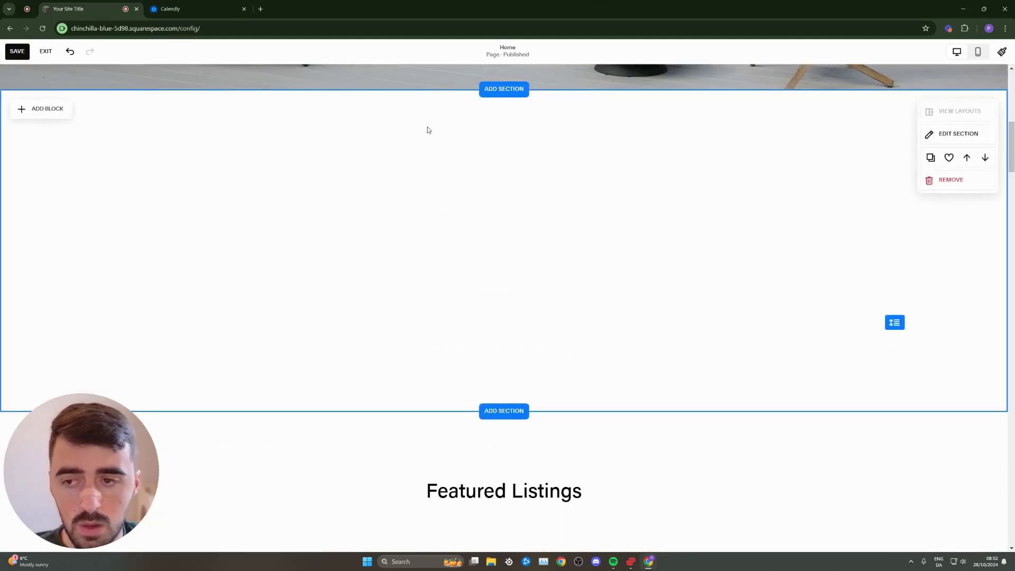
pyautogui.moveTo(895, 322); pyautogui.dragTo(888, 543)
pyautogui.scroll(2, 647, 299)
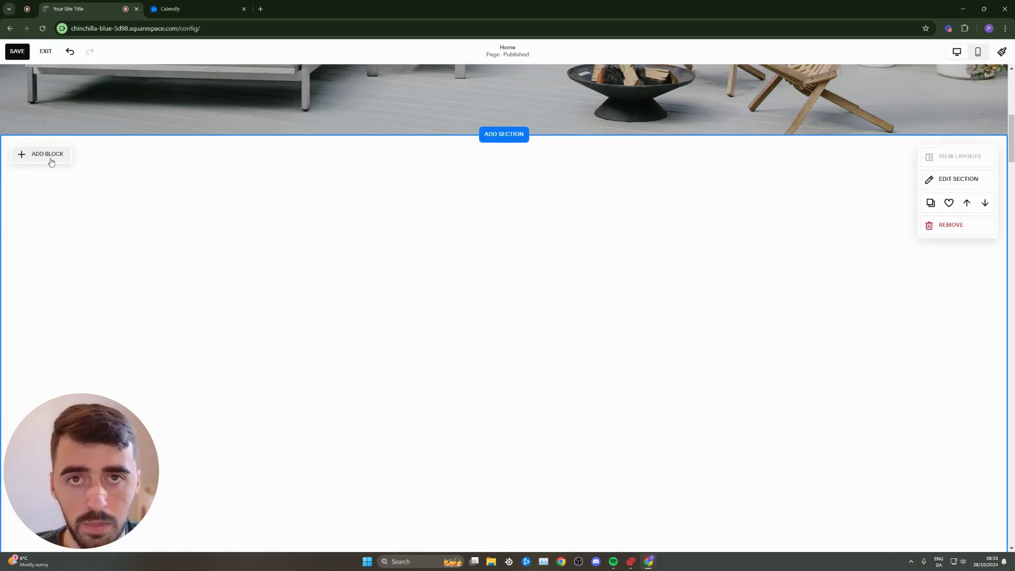
# Add a Code block showing 'Hello, World!' and centre it in the new section.
pyautogui.click(50, 159)
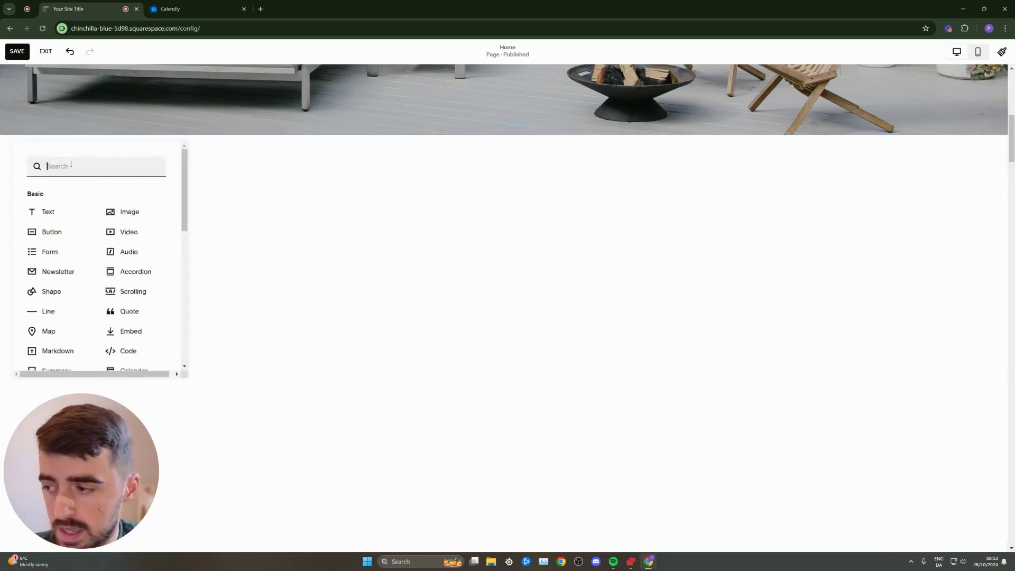
pyautogui.click(136, 355)
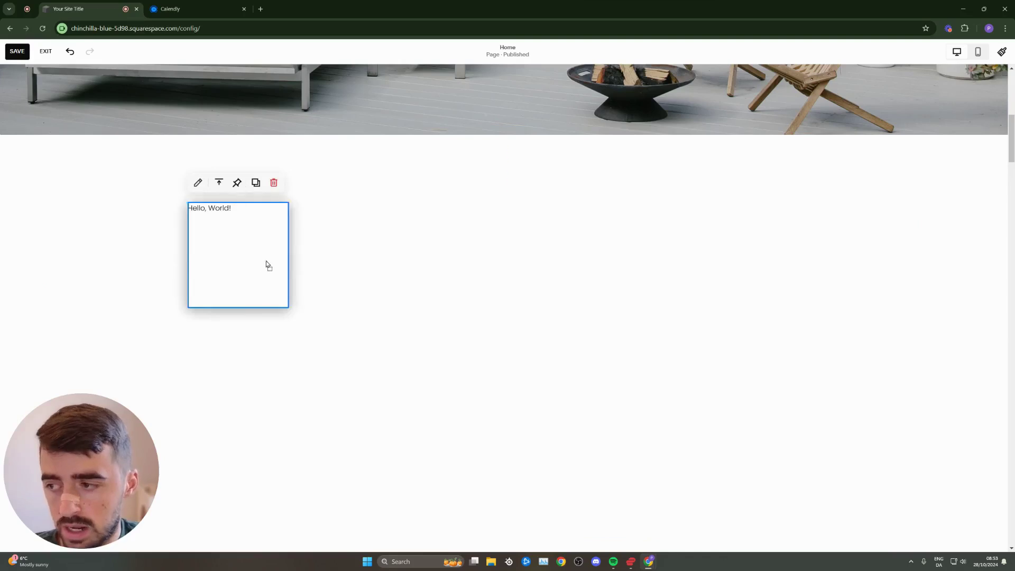
pyautogui.moveTo(266, 265); pyautogui.dragTo(511, 278)
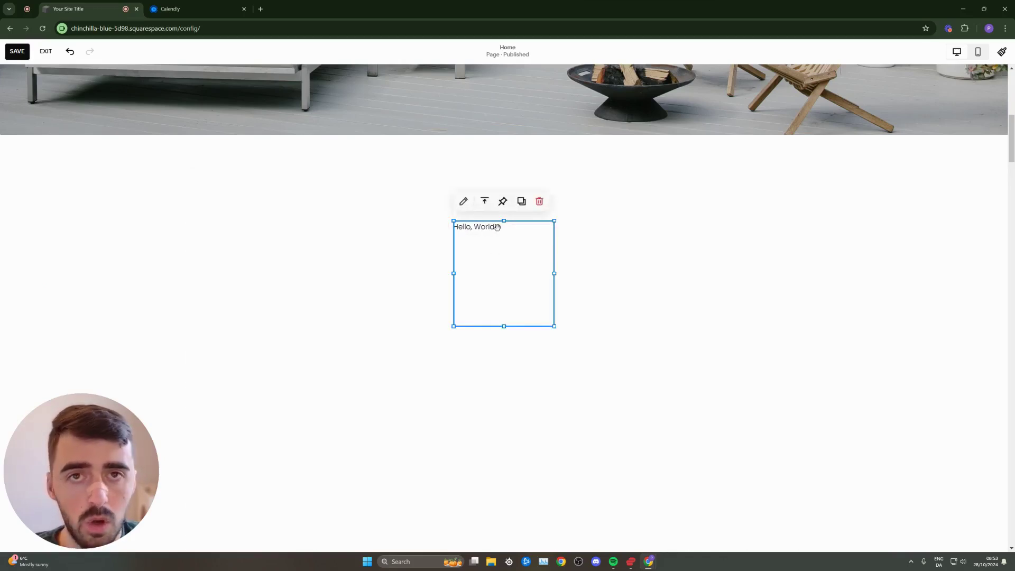
pyautogui.click(183, 13)
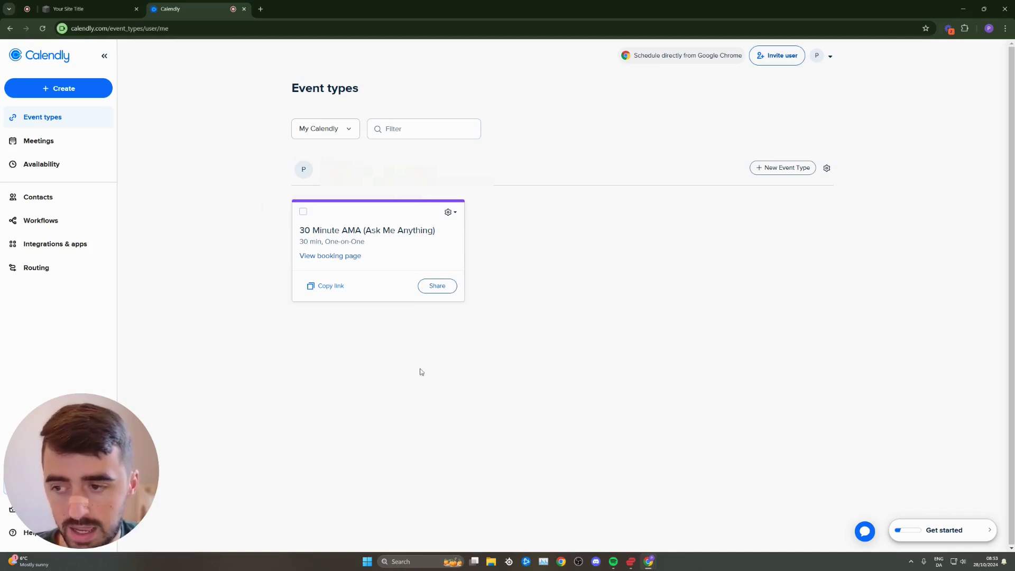
# Choose Inline Embed under Add to website in the 30 Minute AMA event's share options.
pyautogui.click(437, 284)
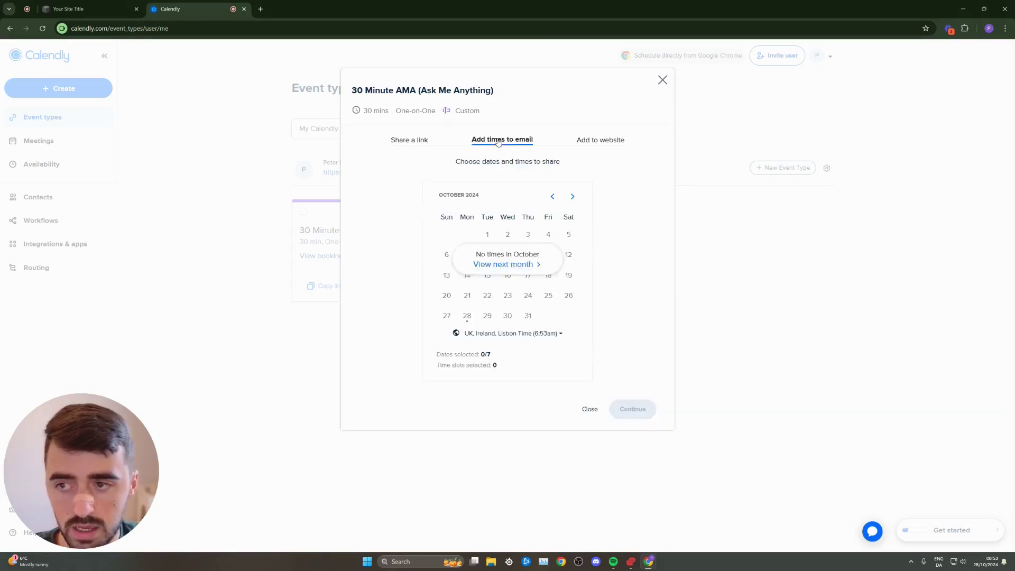
pyautogui.click(497, 141)
pyautogui.click(608, 142)
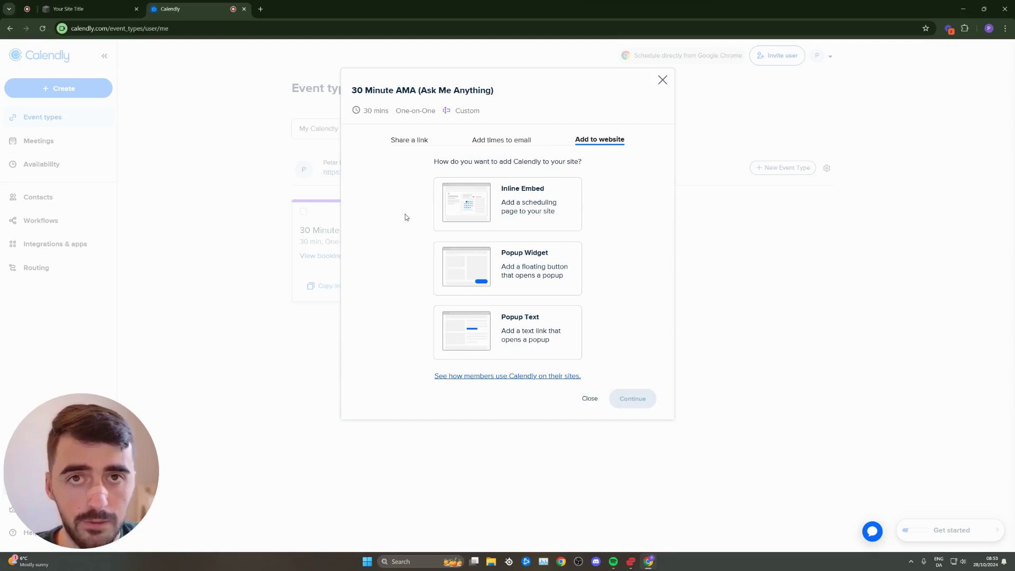
pyautogui.click(513, 200)
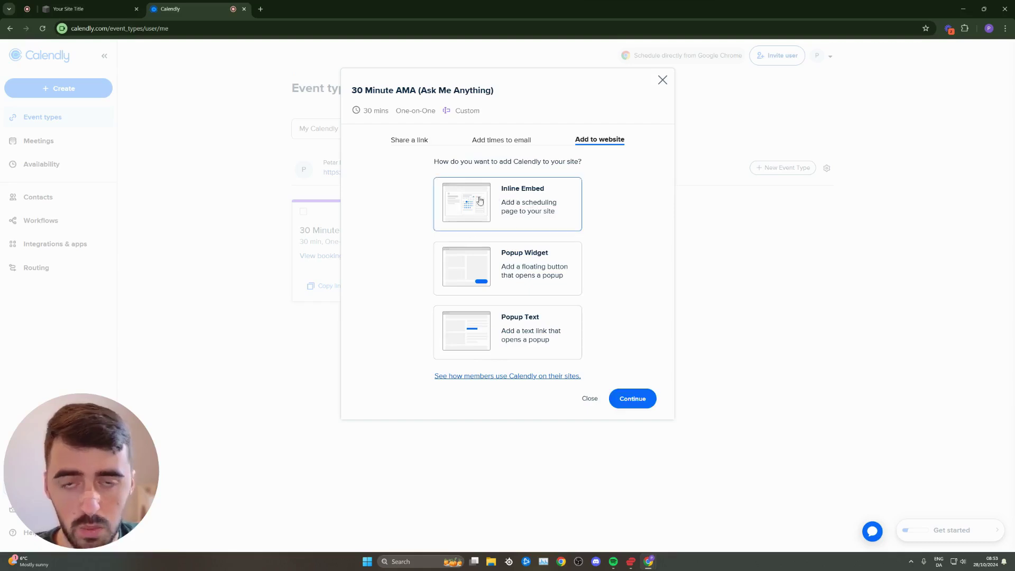
# Continue to the 30 Minute AMA inline embed code and copy it.
pyautogui.click(632, 400)
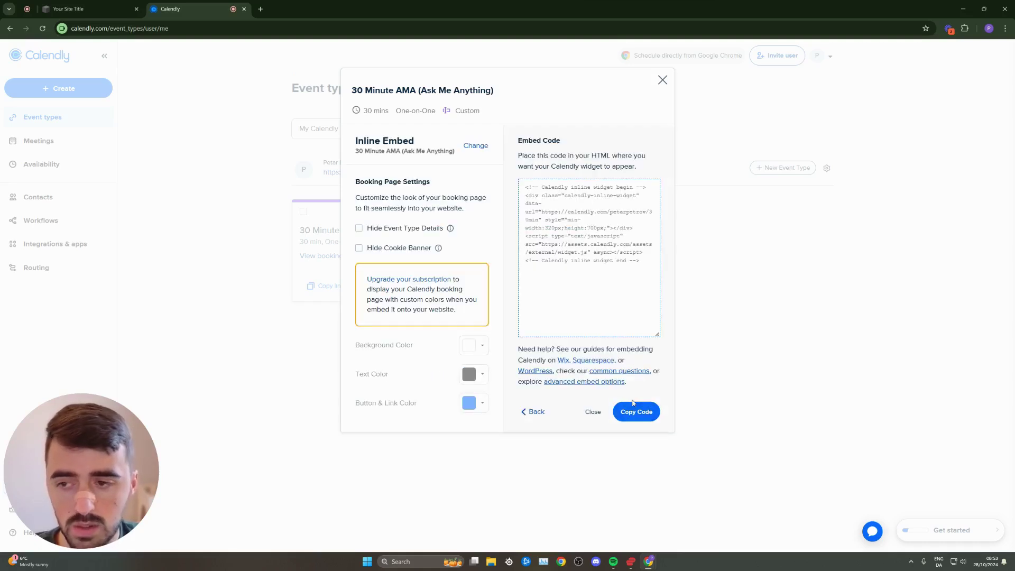
pyautogui.click(626, 249)
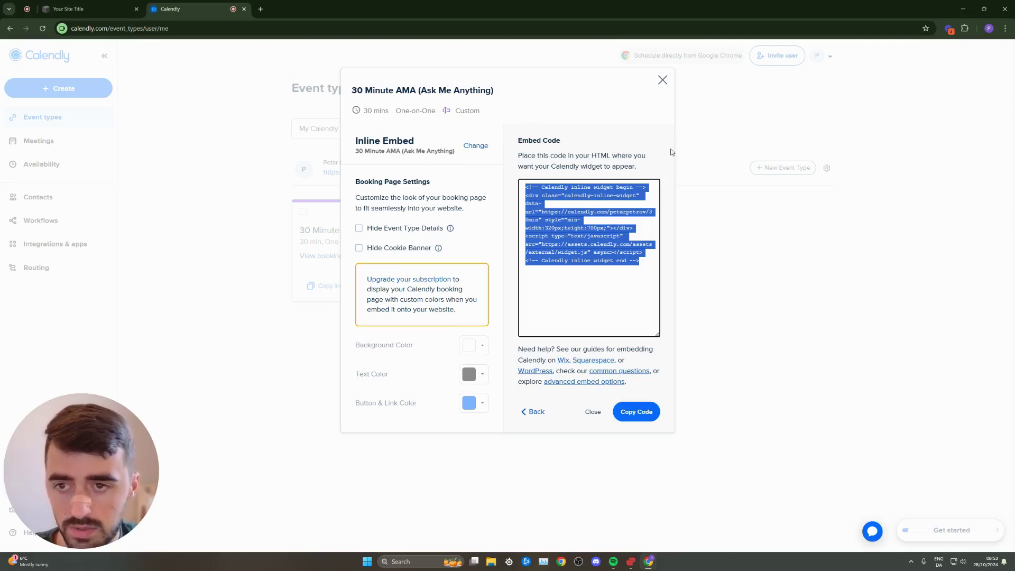
pyautogui.click(636, 412)
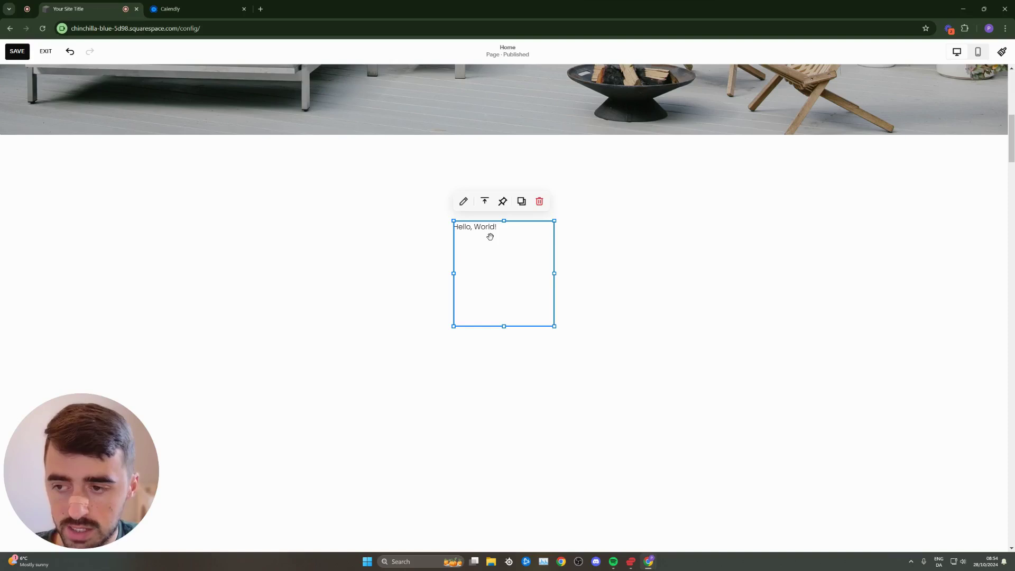
# Swap the code block's 'Hello, World!' HTML for the pasted Calendly inline widget code.
pyautogui.click(464, 201)
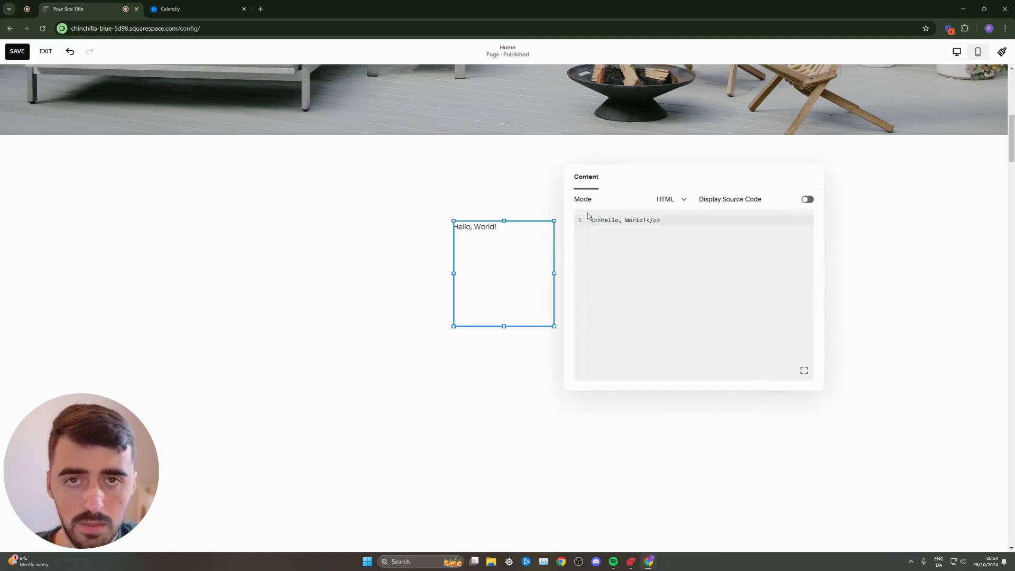
pyautogui.moveTo(661, 220); pyautogui.dragTo(589, 219)
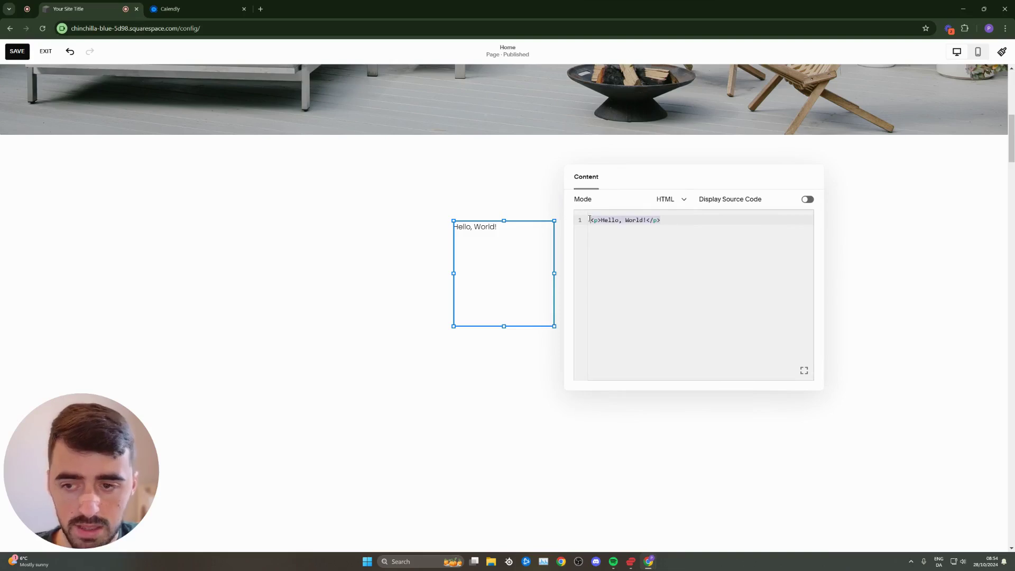
pyautogui.press('BackSpace')
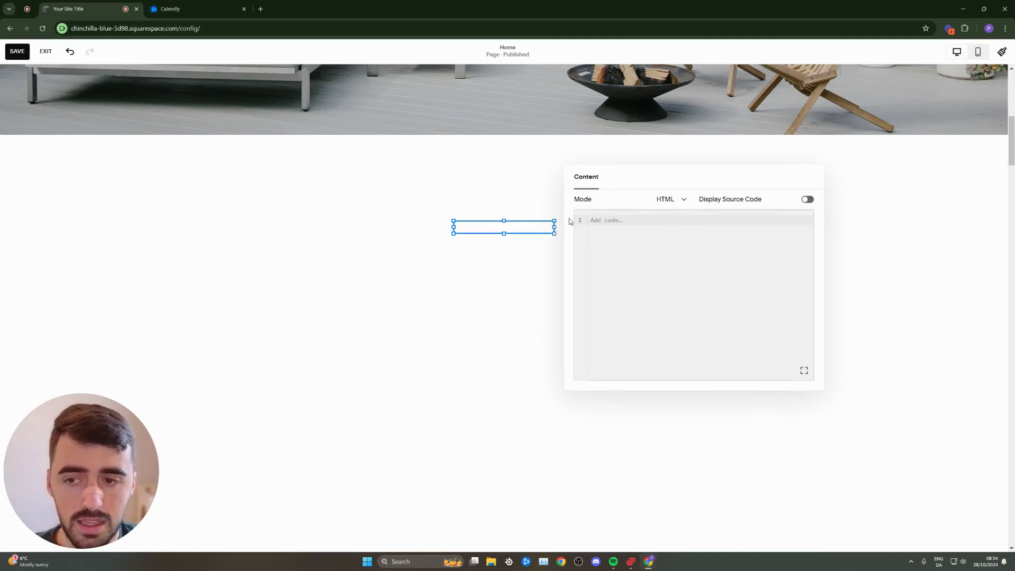
pyautogui.hotkey('ctrl', 'v')
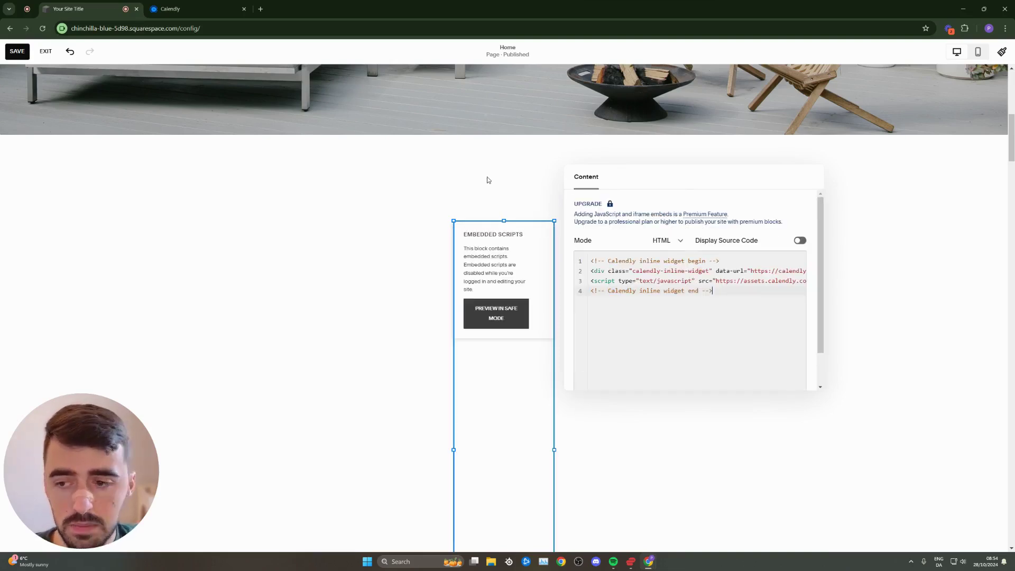
pyautogui.click(487, 179)
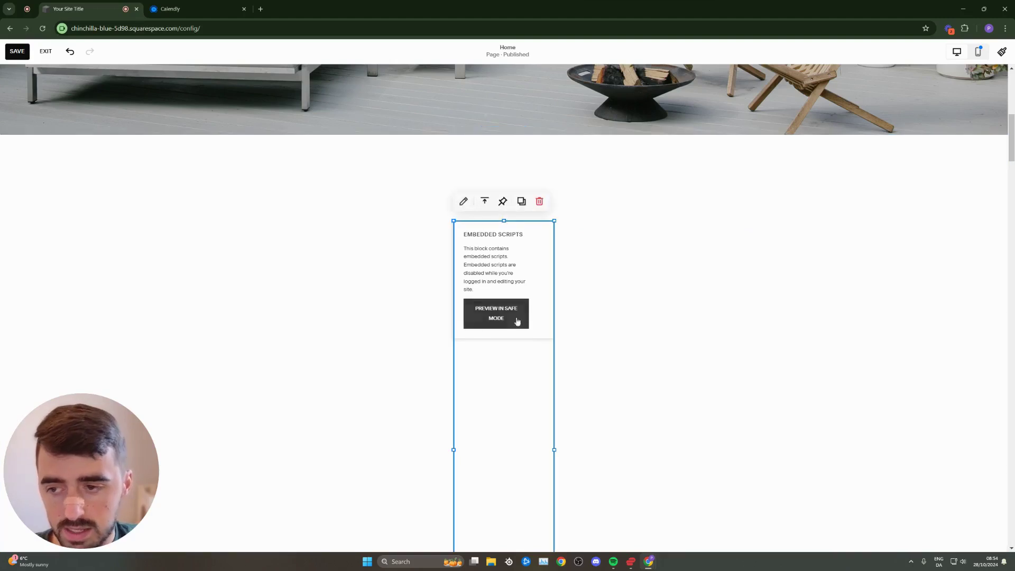
pyautogui.scroll(-1, 449, 198)
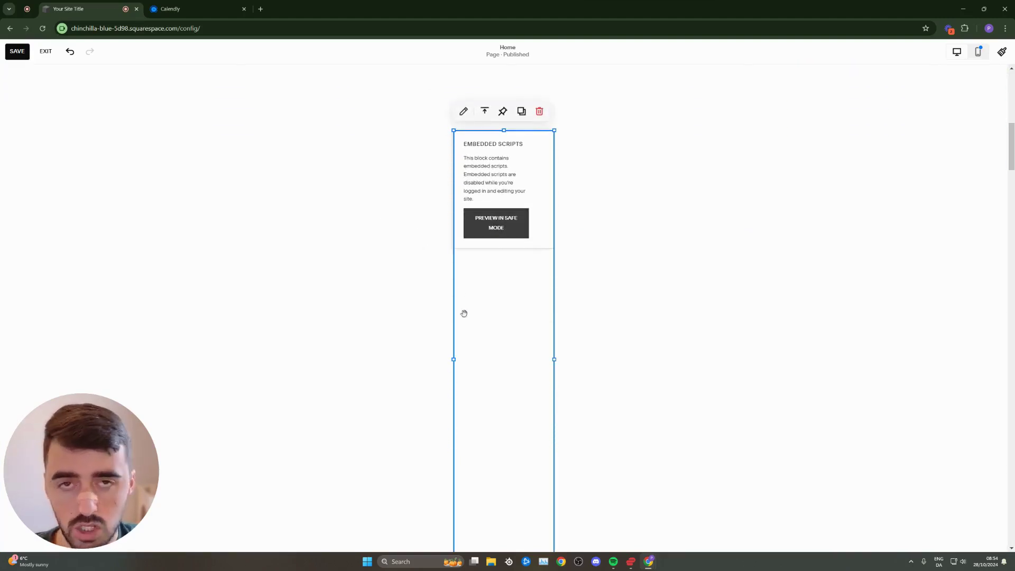
# Widen the Calendly code block to full section width, preview it in Safe Mode, and save.
pyautogui.moveTo(453, 348); pyautogui.dragTo(187, 353)
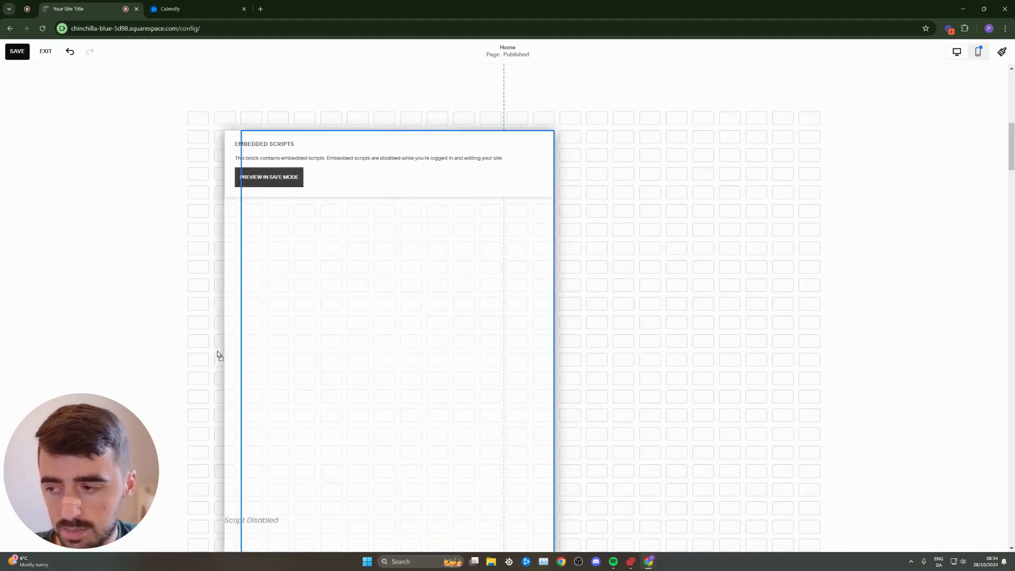
pyautogui.moveTo(554, 358); pyautogui.dragTo(829, 367)
pyautogui.moveTo(505, 128); pyautogui.dragTo(504, 109)
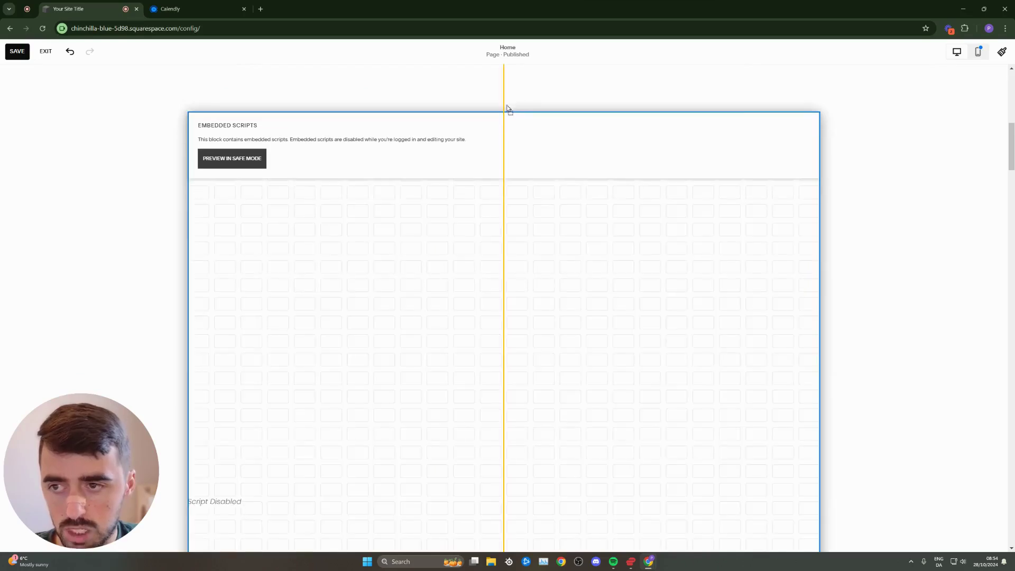
pyautogui.click(248, 162)
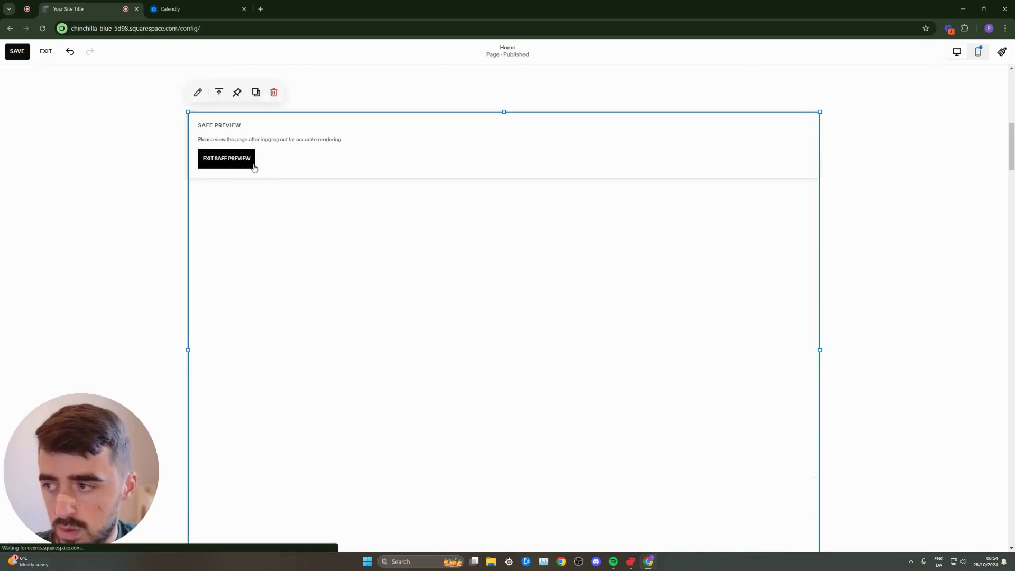
pyautogui.scroll(-2, 236, 161)
pyautogui.scroll(2, 603, 216)
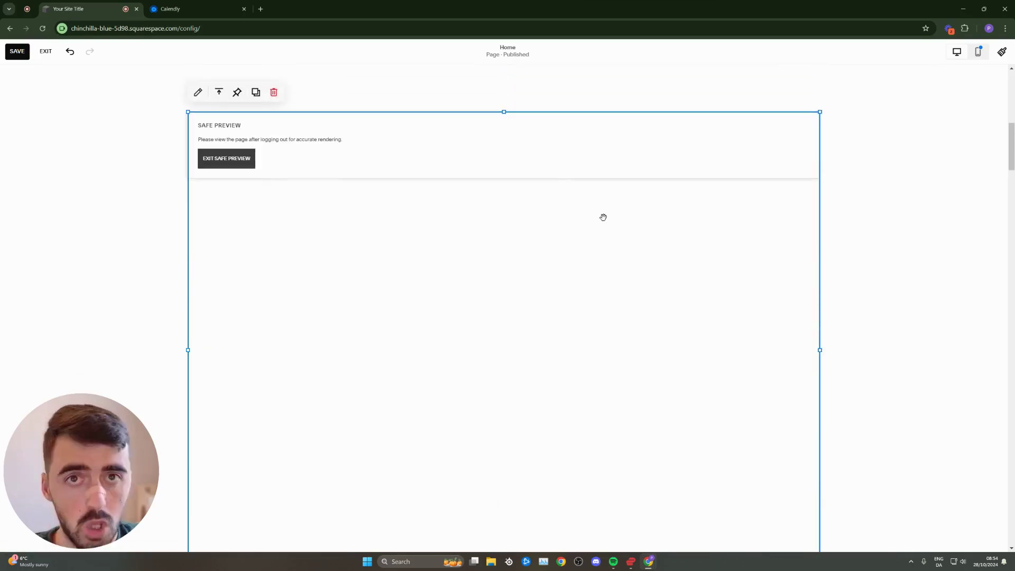
pyautogui.scroll(-2, 603, 216)
pyautogui.scroll(-1, 618, 250)
pyautogui.scroll(2, 576, 251)
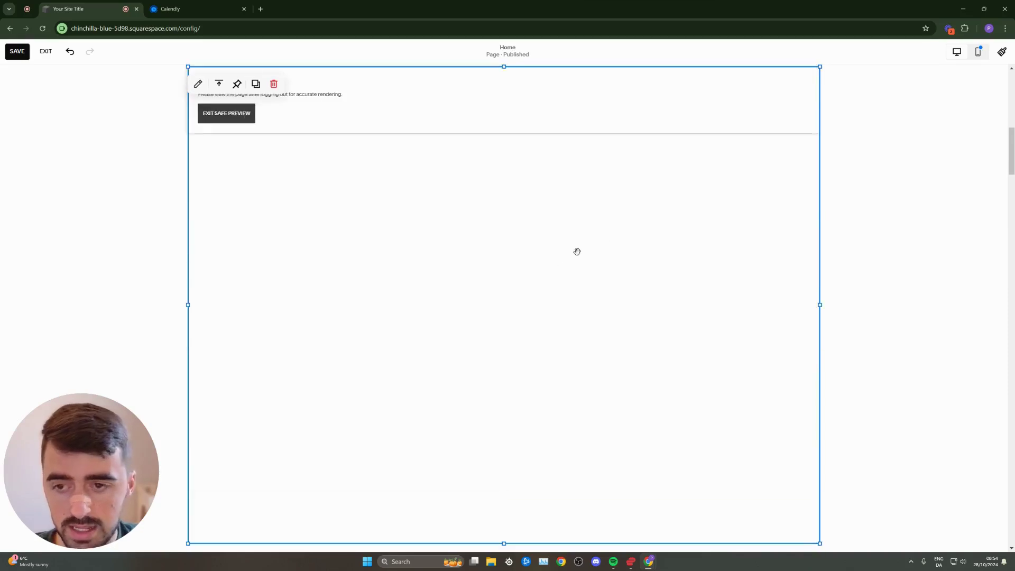
pyautogui.click(26, 54)
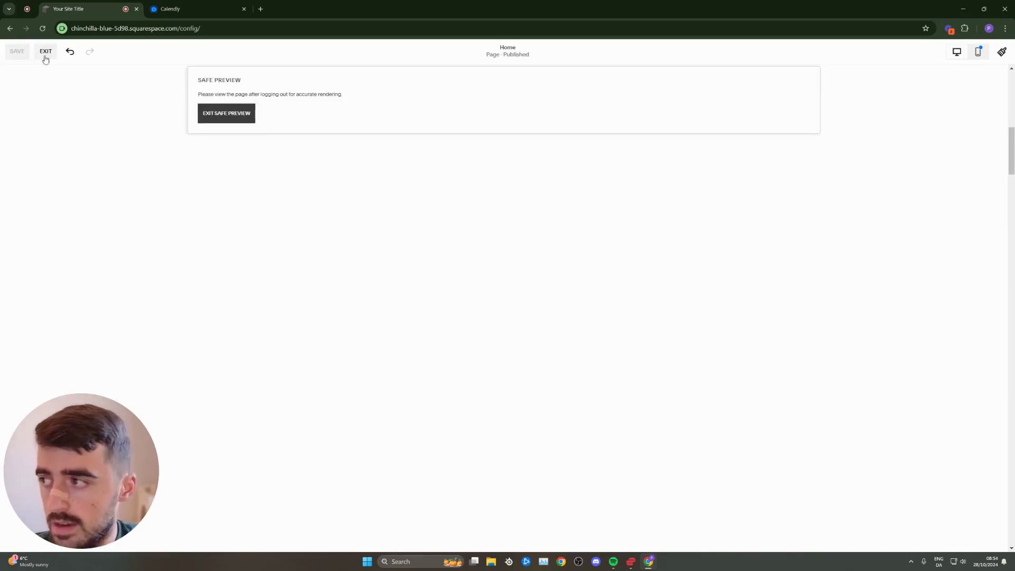
# Exit the editor and view the home page in full-screen preview.
pyautogui.click(46, 52)
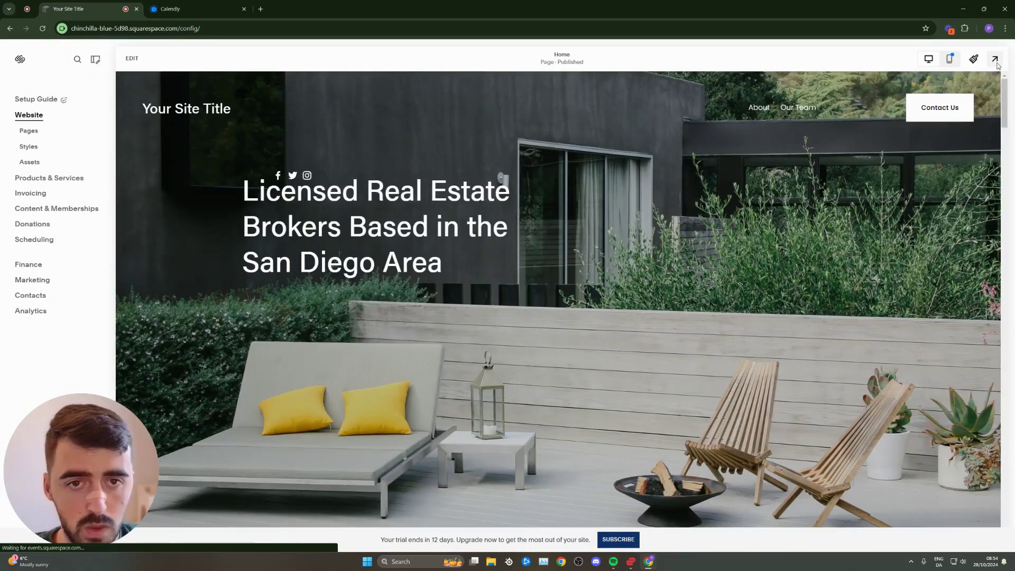
pyautogui.click(994, 60)
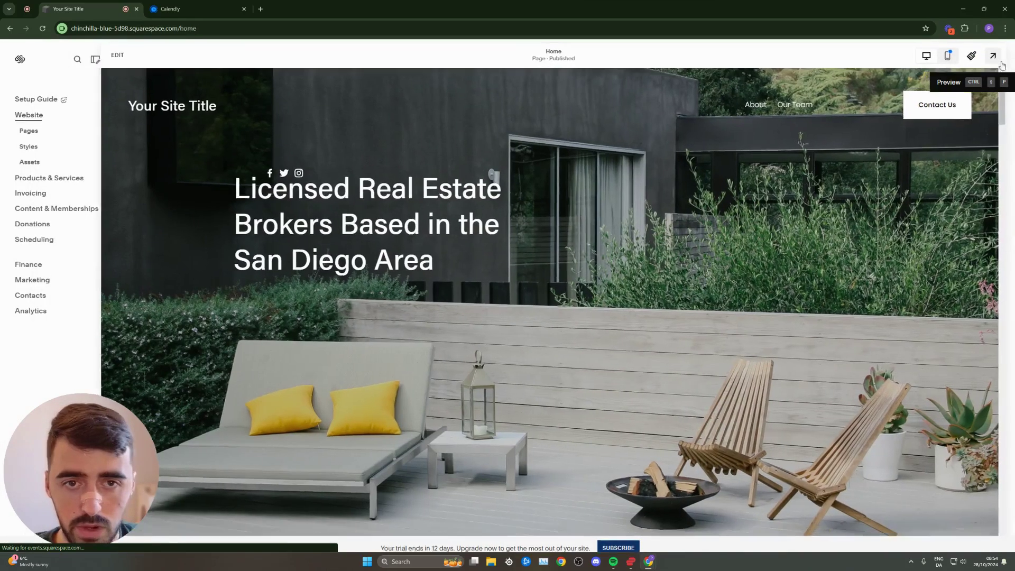
pyautogui.scroll(-3, 822, 117)
pyautogui.scroll(-3, 822, 116)
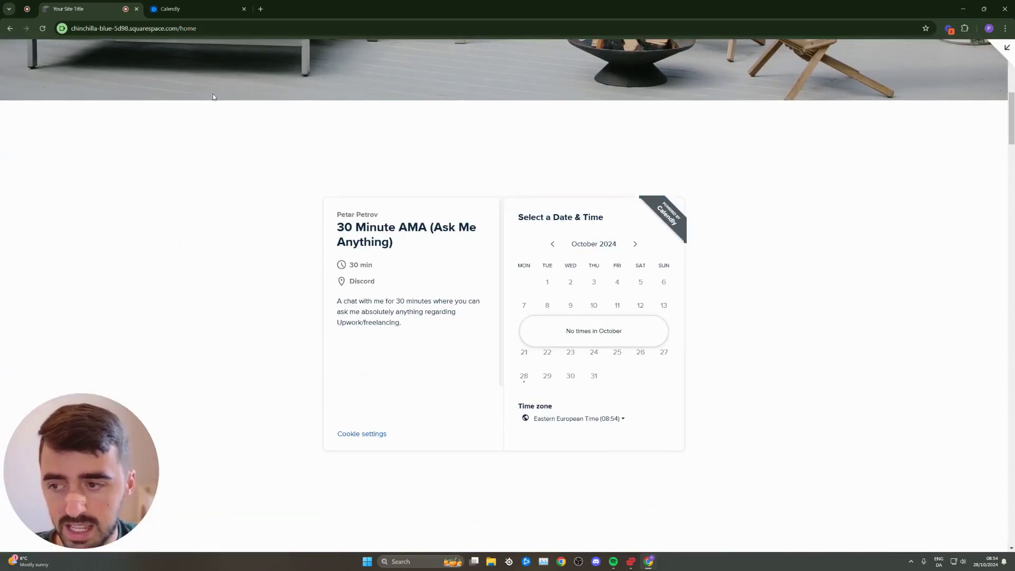
pyautogui.scroll(-1, 214, 106)
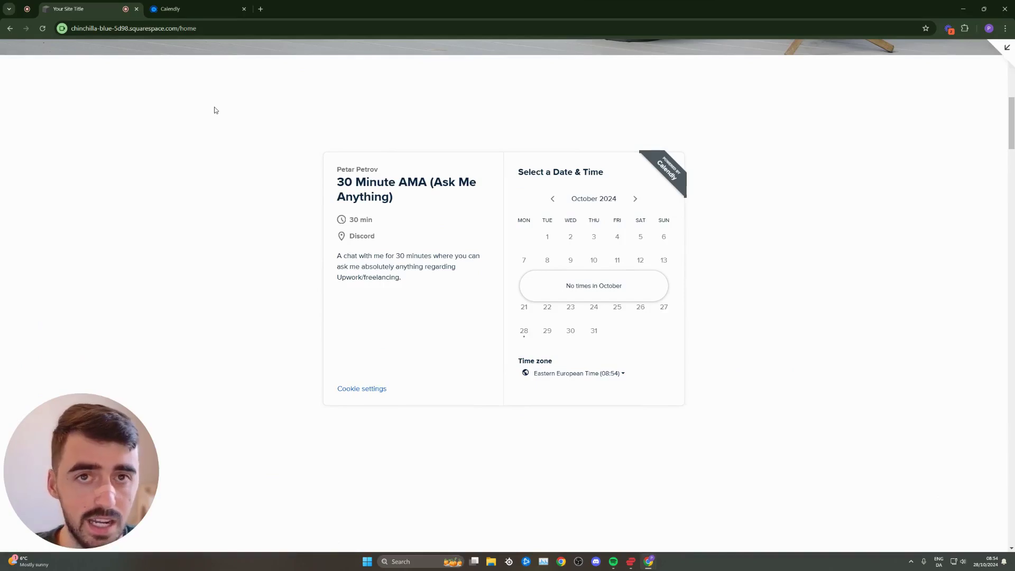